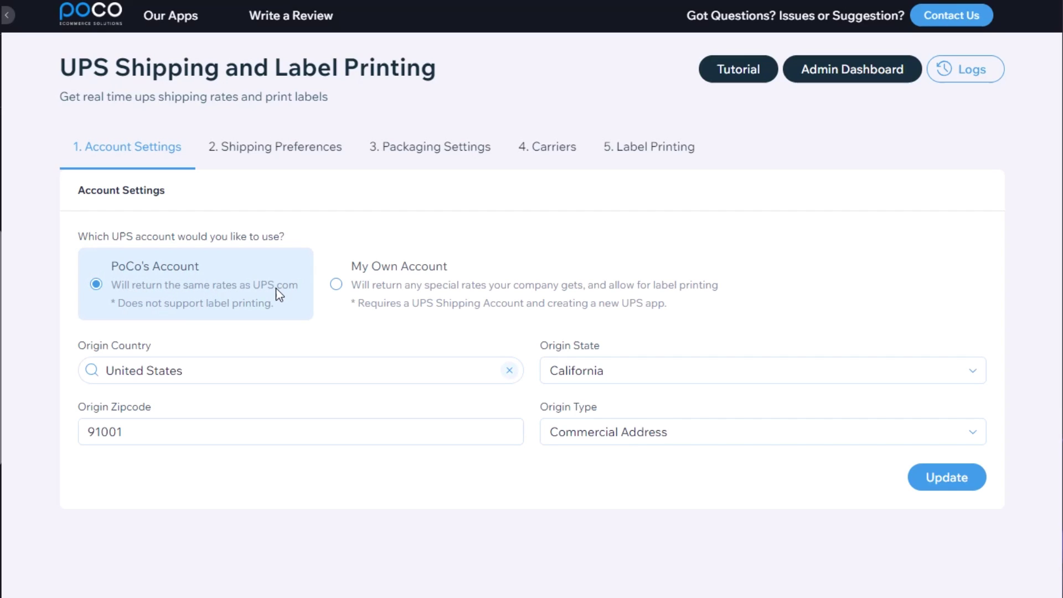
- Choose My Own Account and view, then close, the 'How can I get a Client ID?' help video
click(338, 284)
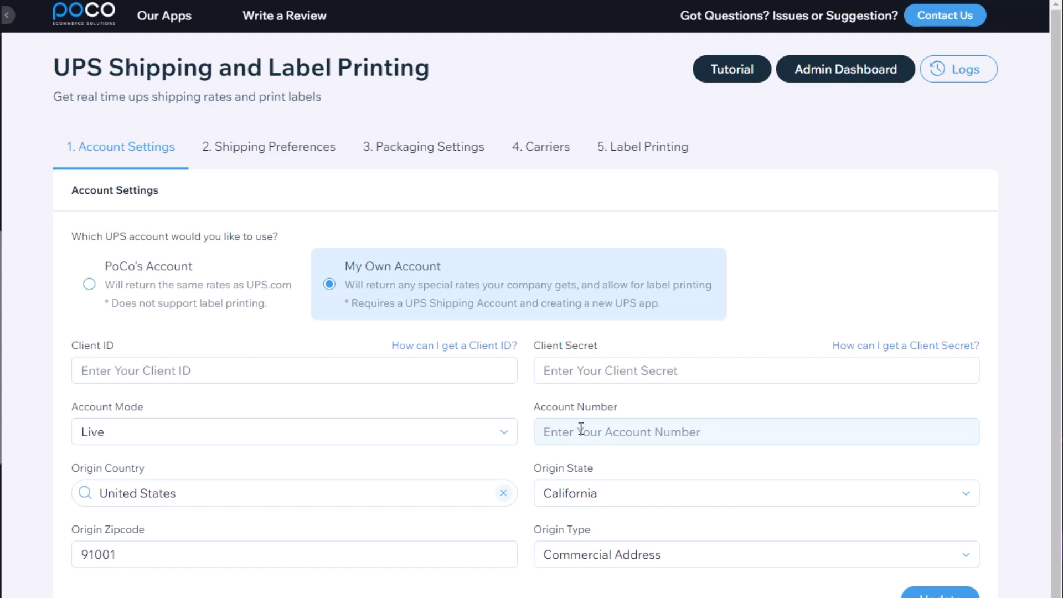
click(457, 345)
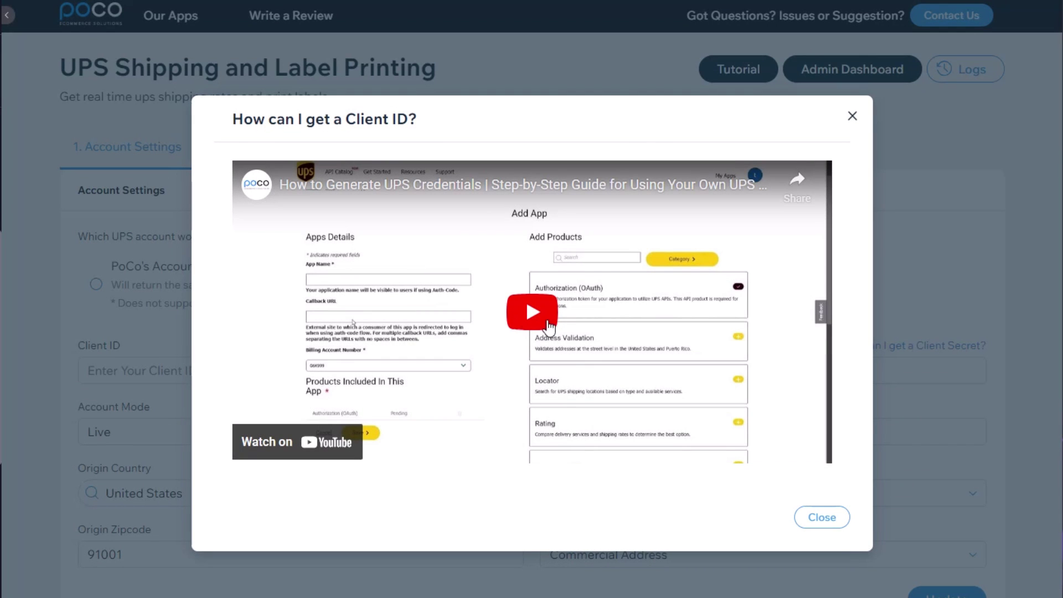
click(852, 115)
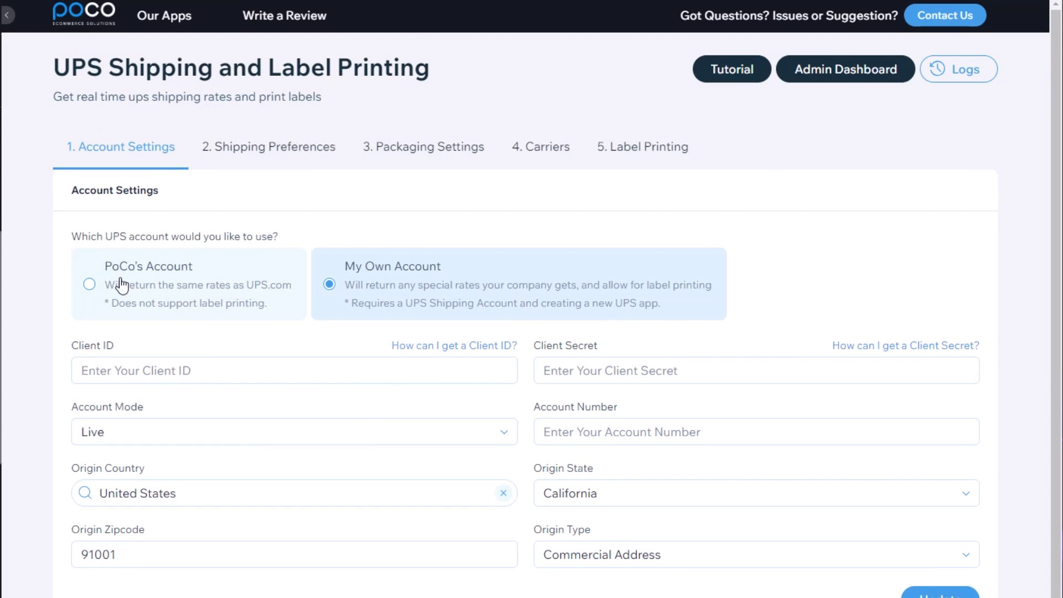
- Switch back to PoCo's Account, keep Commercial Address as origin type, and save the account settings
click(90, 286)
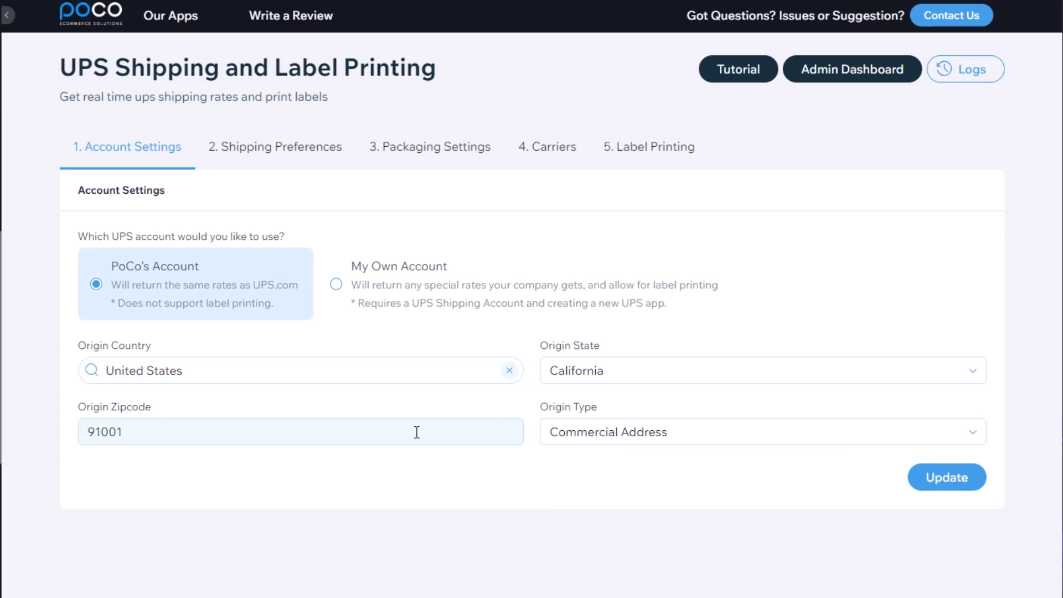
click(589, 438)
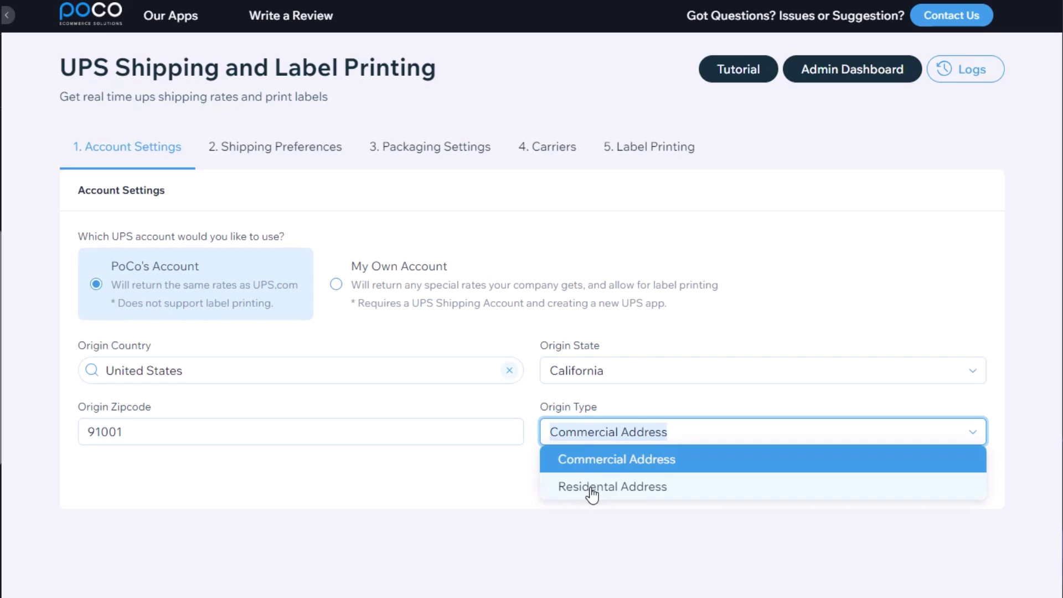
click(592, 545)
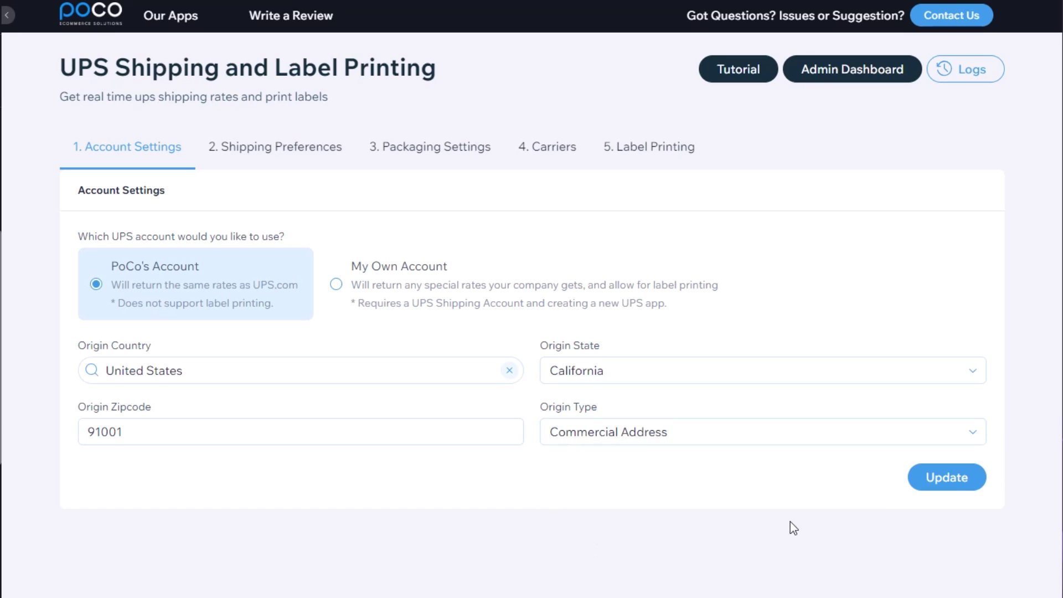
click(977, 486)
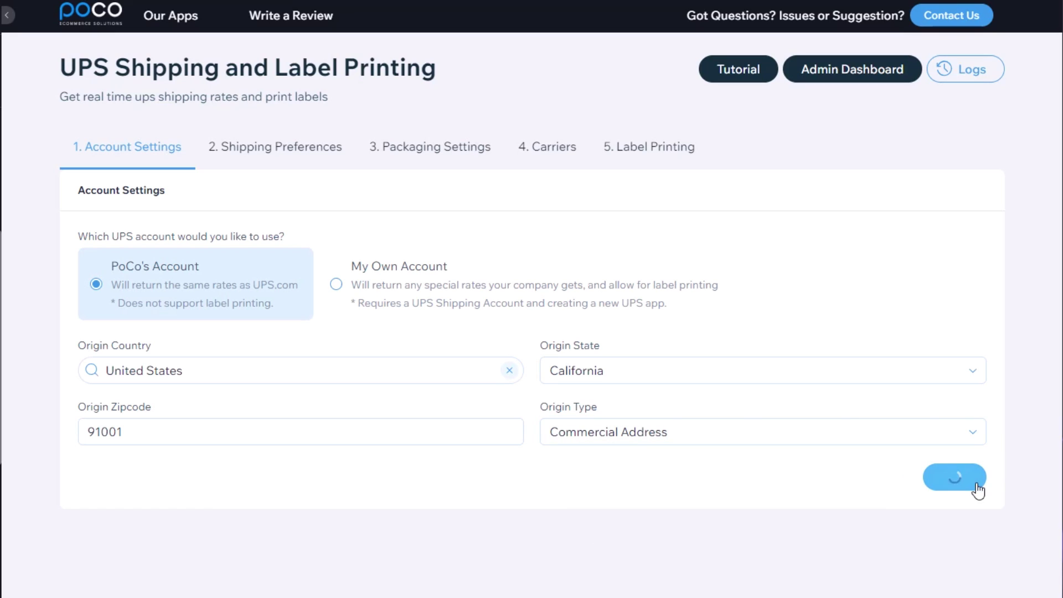
- Save Shipping Preferences with Customer Counter dropoff and insurance type None, then go to Packaging Settings
click(263, 157)
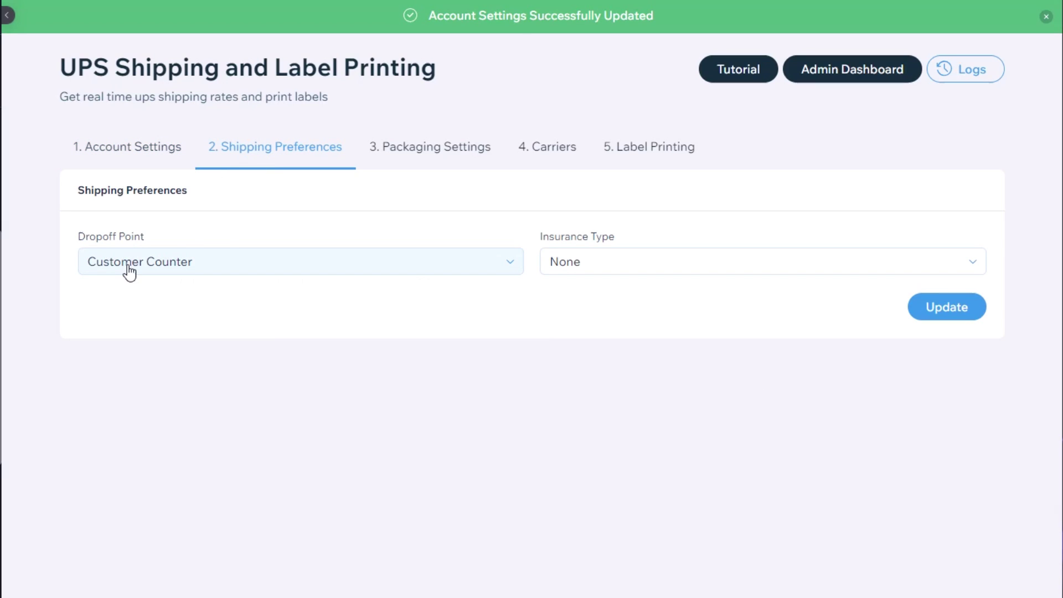
click(154, 270)
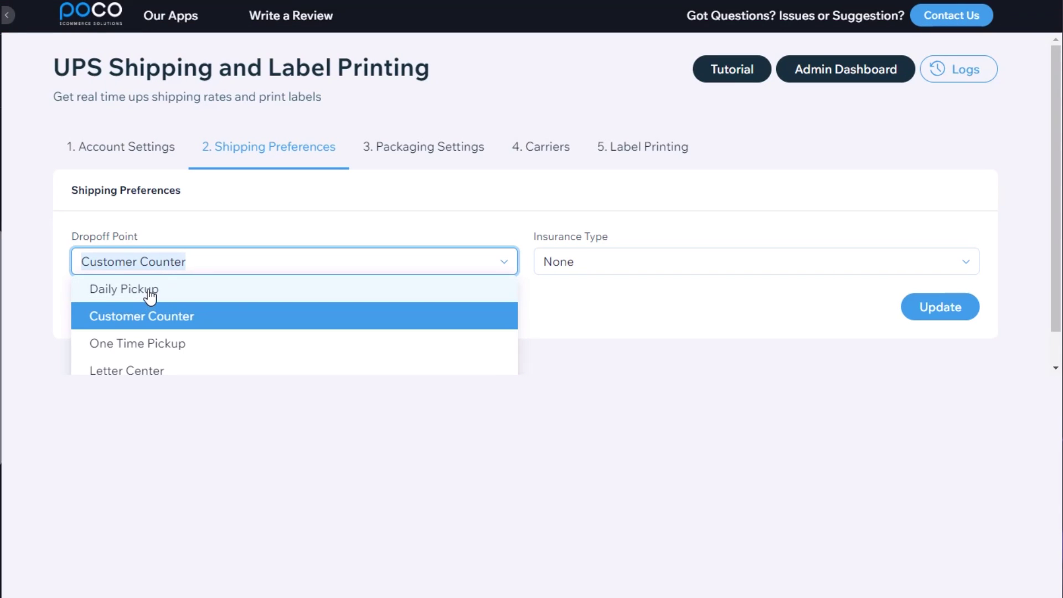
click(169, 326)
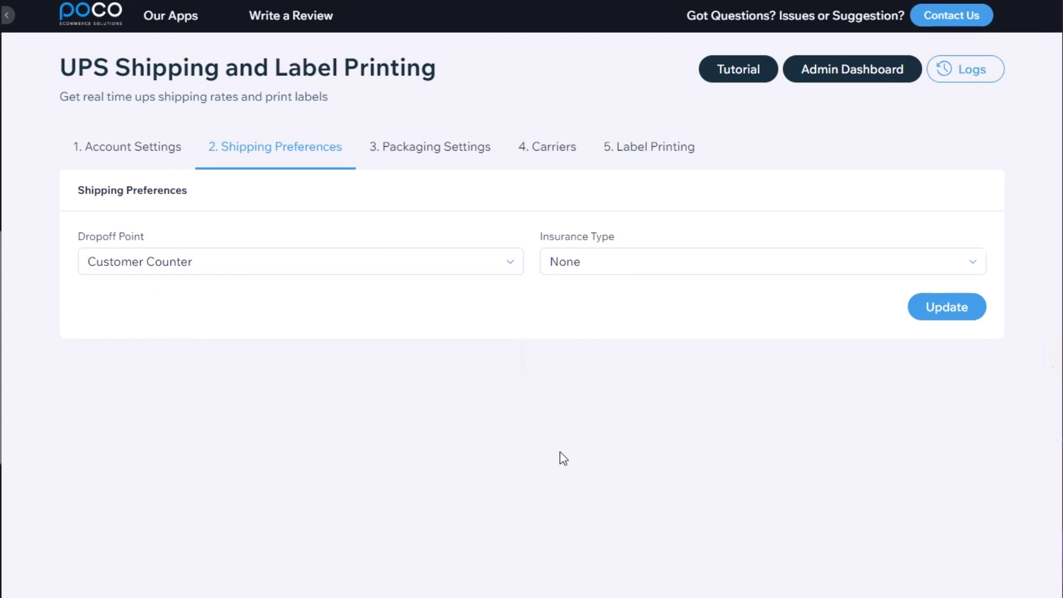
click(613, 264)
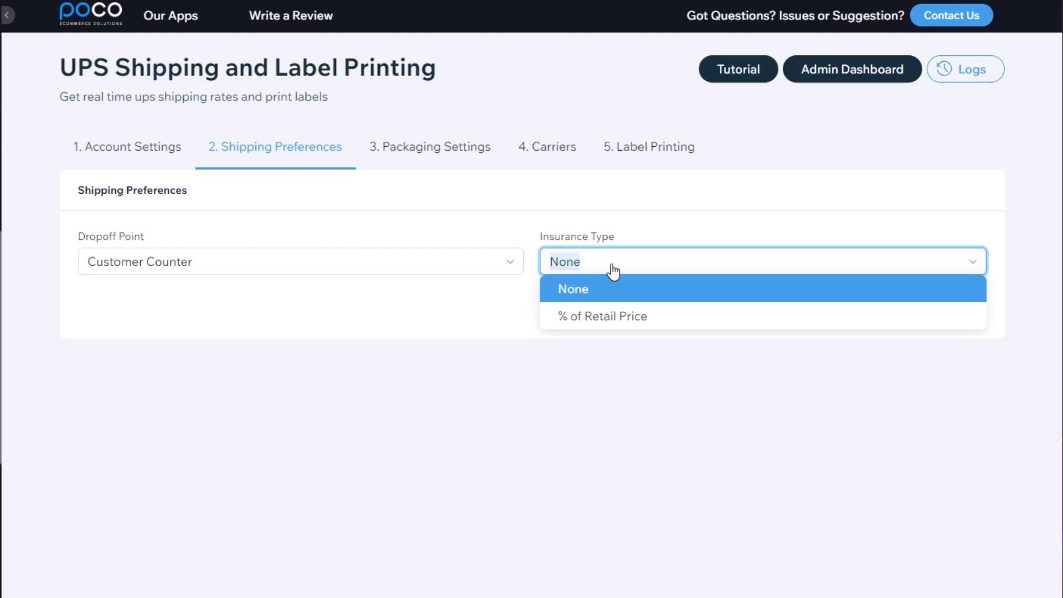
click(596, 324)
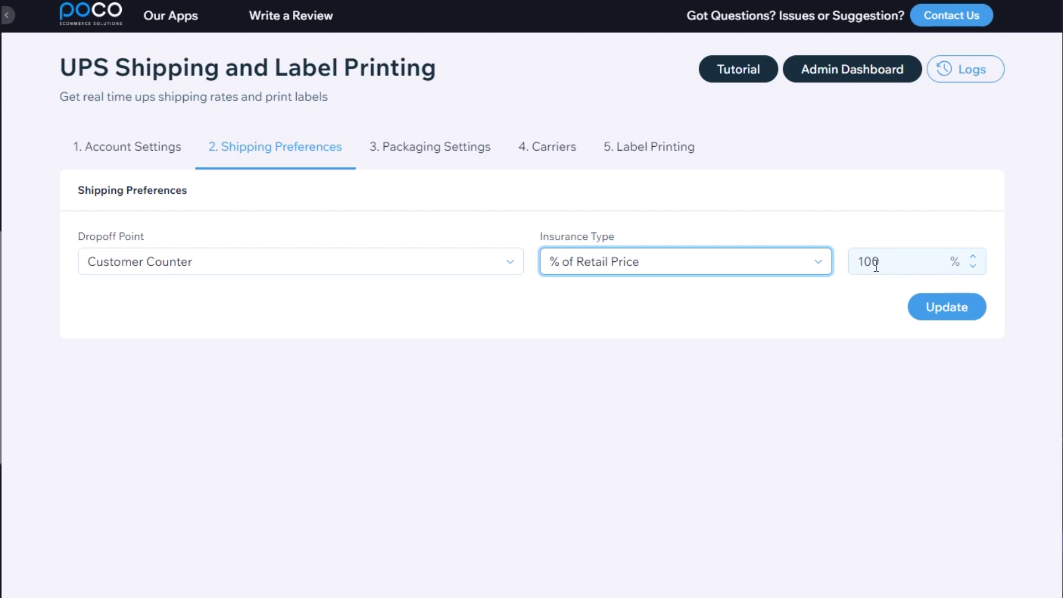
click(636, 269)
click(579, 290)
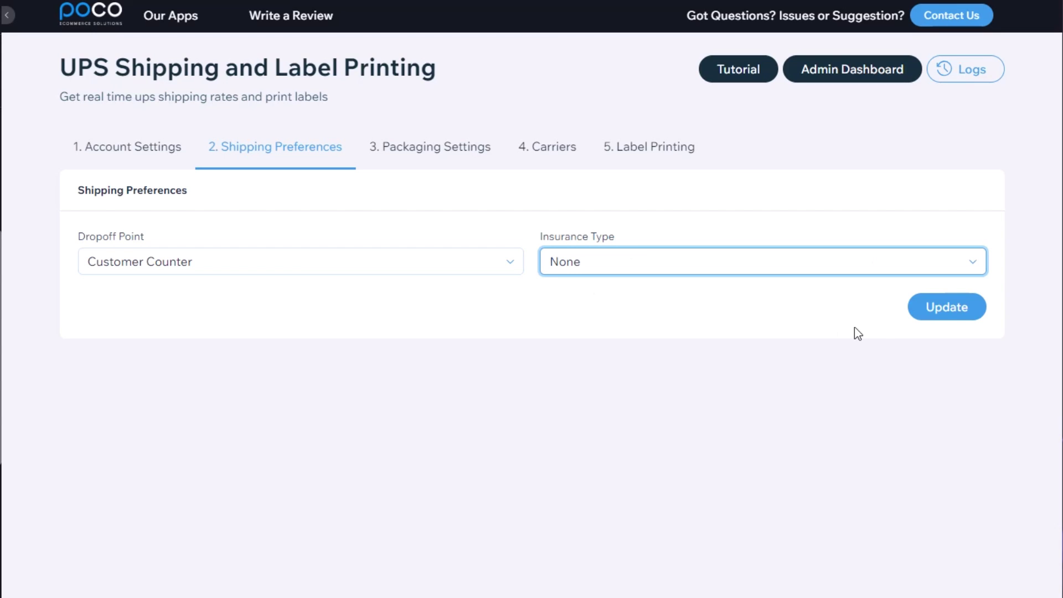
click(972, 310)
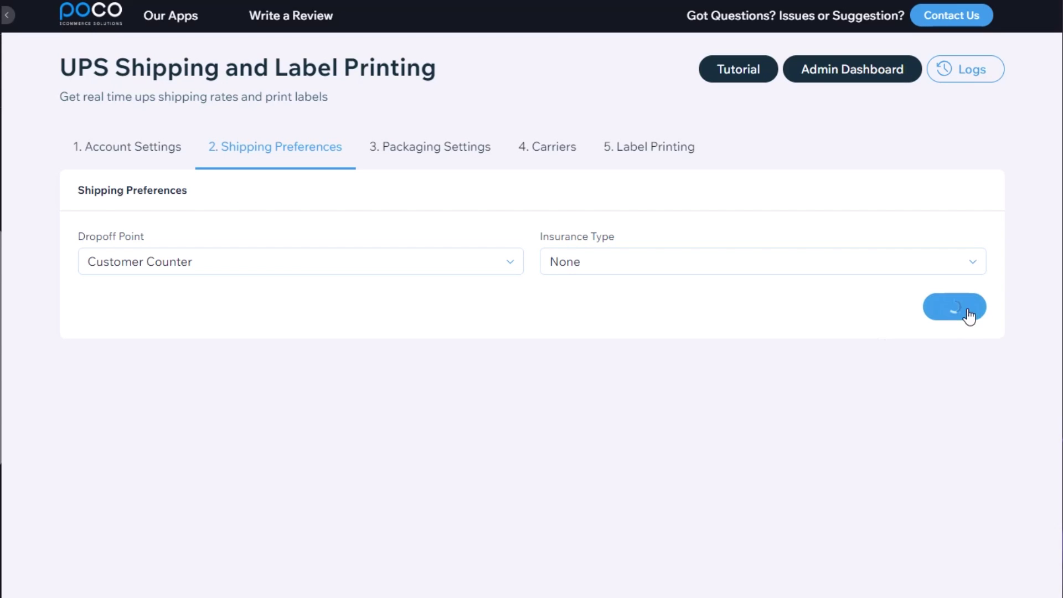
click(415, 157)
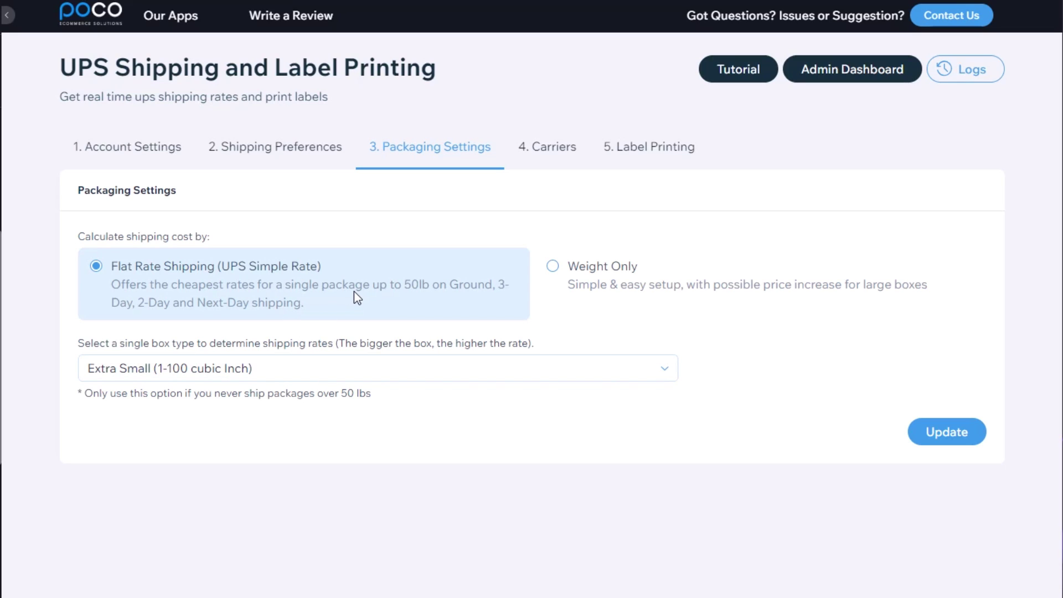
click(331, 375)
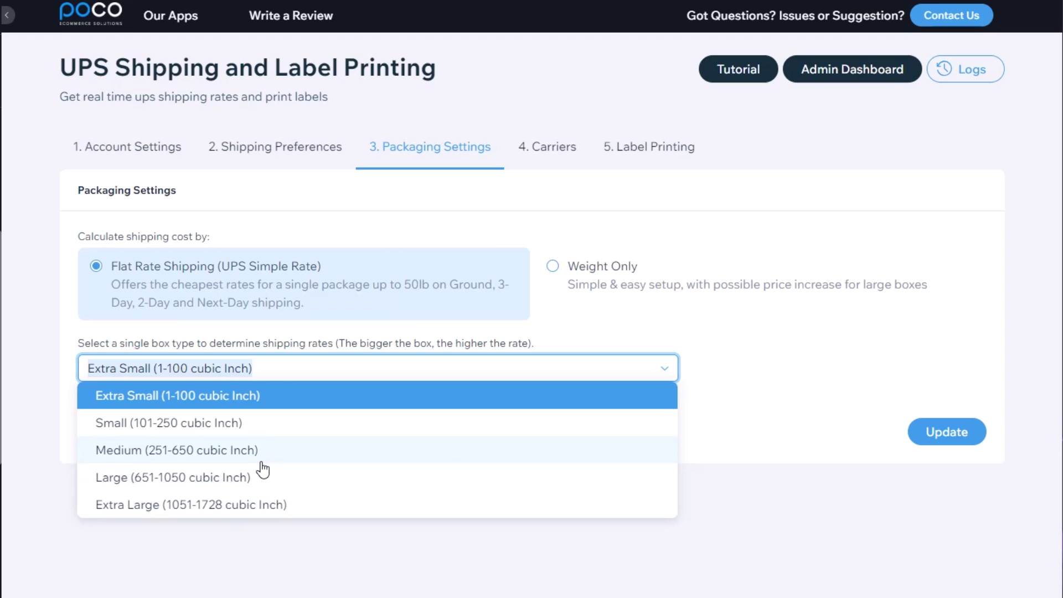
click(490, 227)
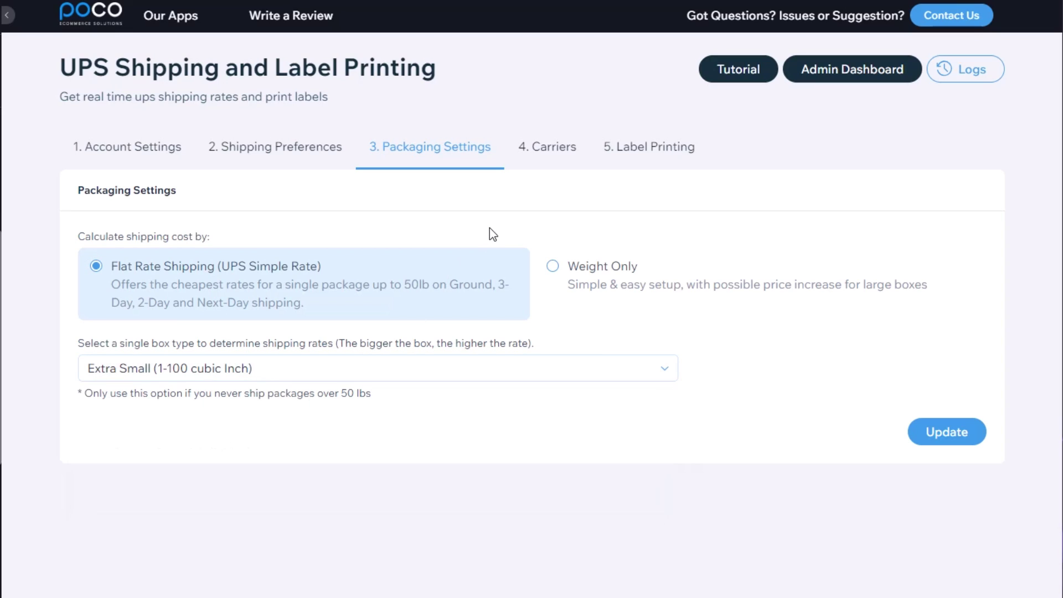
- Select Weight Only with the 50 LB per-box maximum and save the packaging settings
click(553, 267)
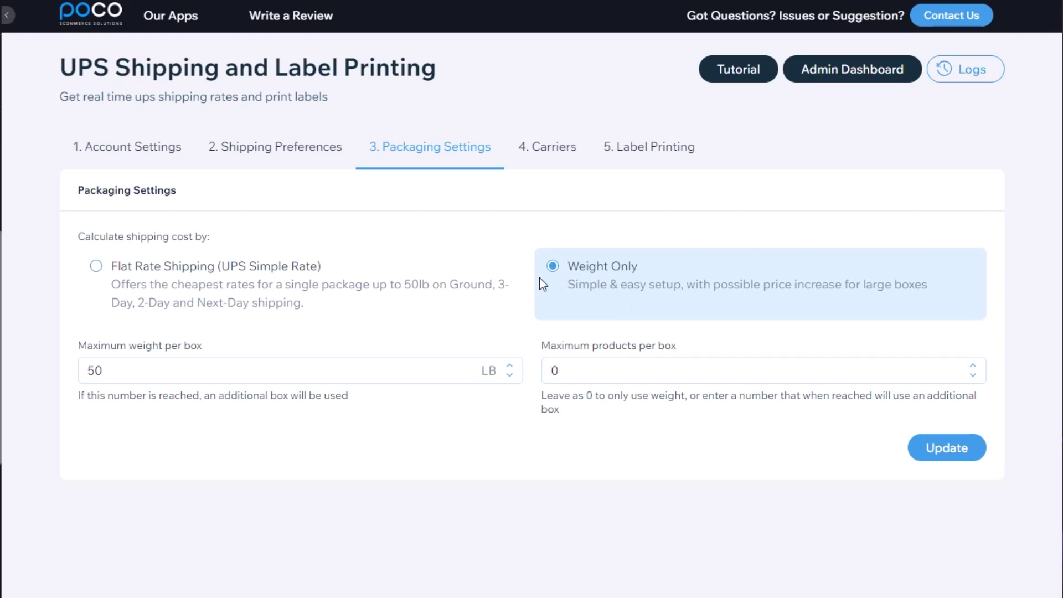
click(944, 457)
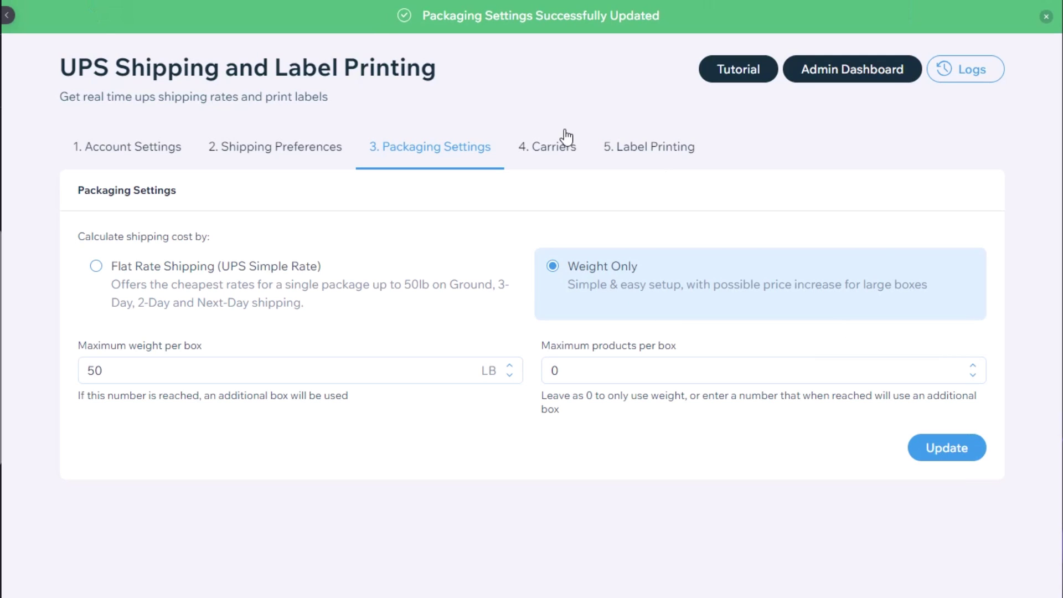
- In Carriers, turn on Ground, Three Day Select, Second Day Air and Next Day Air
click(558, 153)
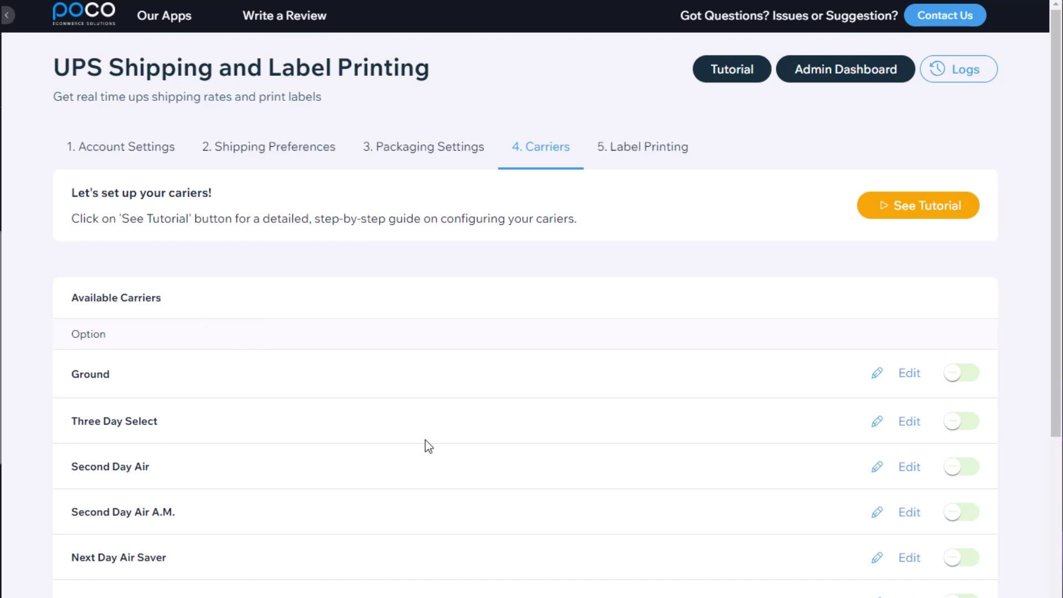
scroll(426, 449, down, 5)
scroll(150, 158, up, 2)
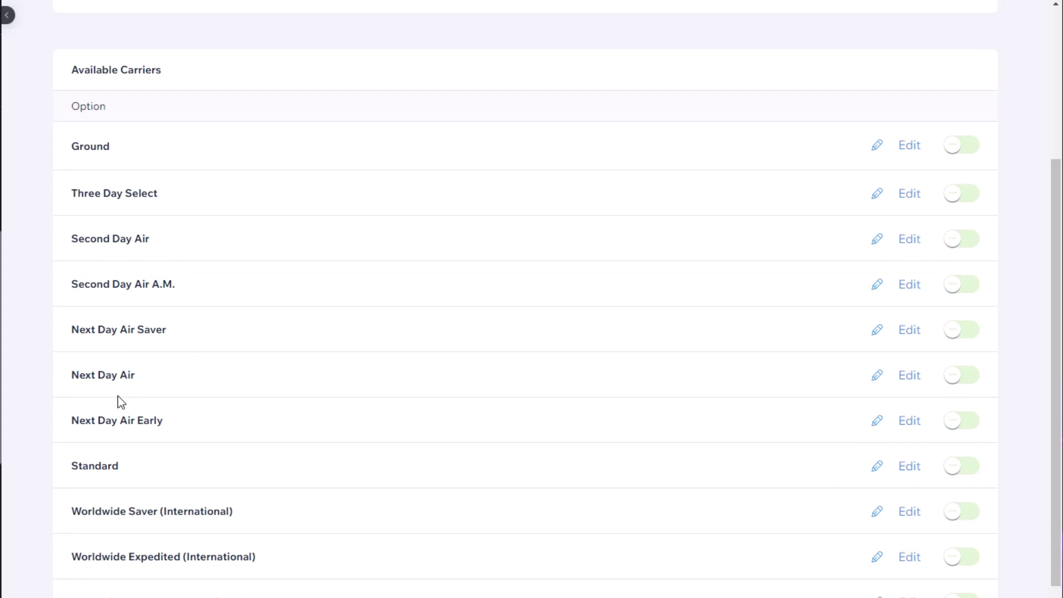
scroll(117, 409, down, 1)
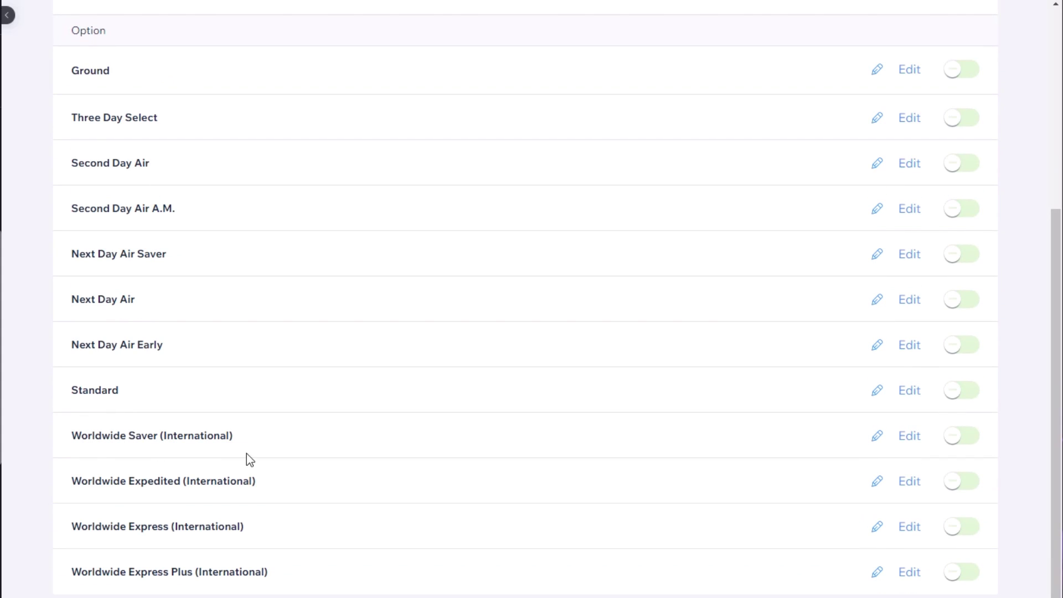
scroll(467, 510, up, 1)
click(962, 147)
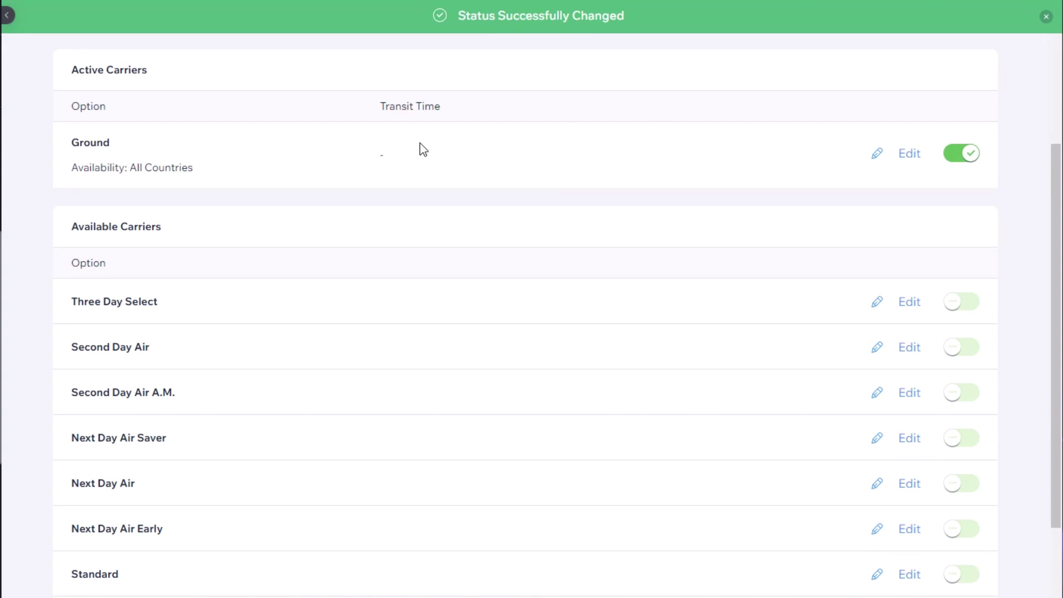
click(963, 299)
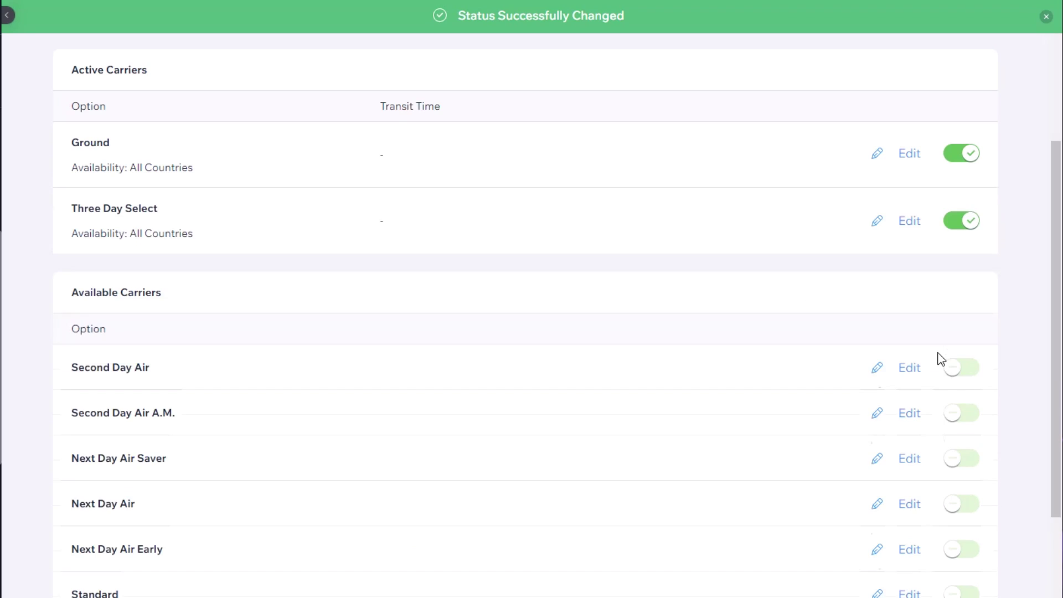
click(965, 368)
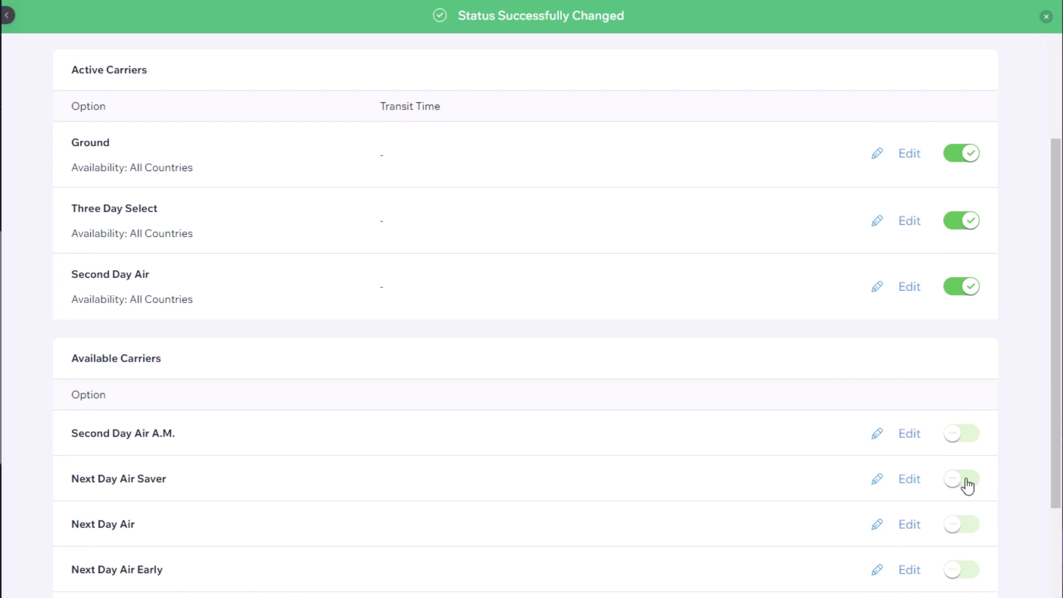
click(964, 520)
- Edit Ground to have no extra charge and a 3-7 Days transit time, and save it
click(909, 156)
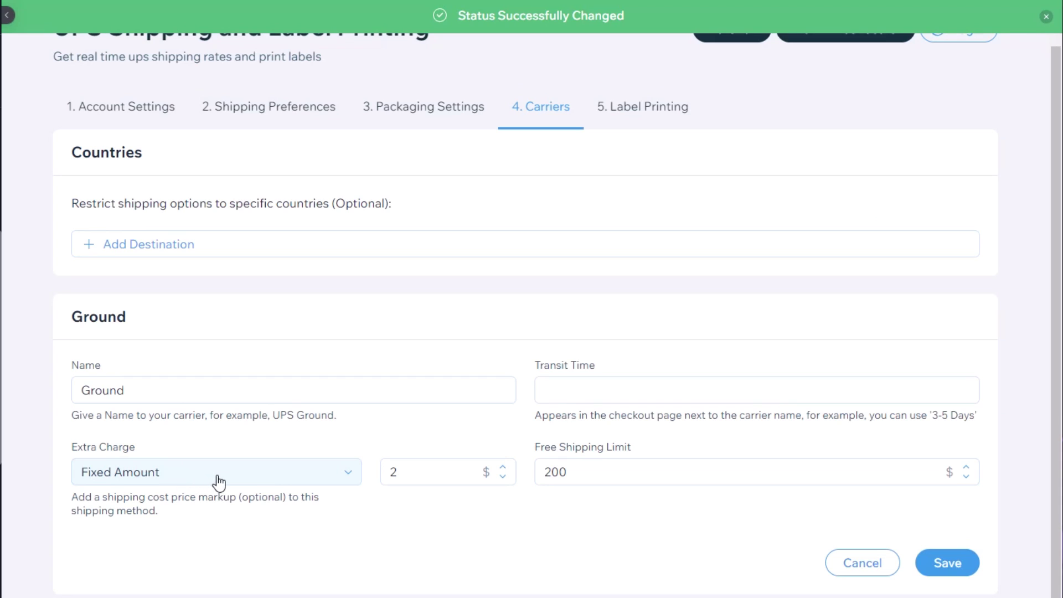
click(329, 475)
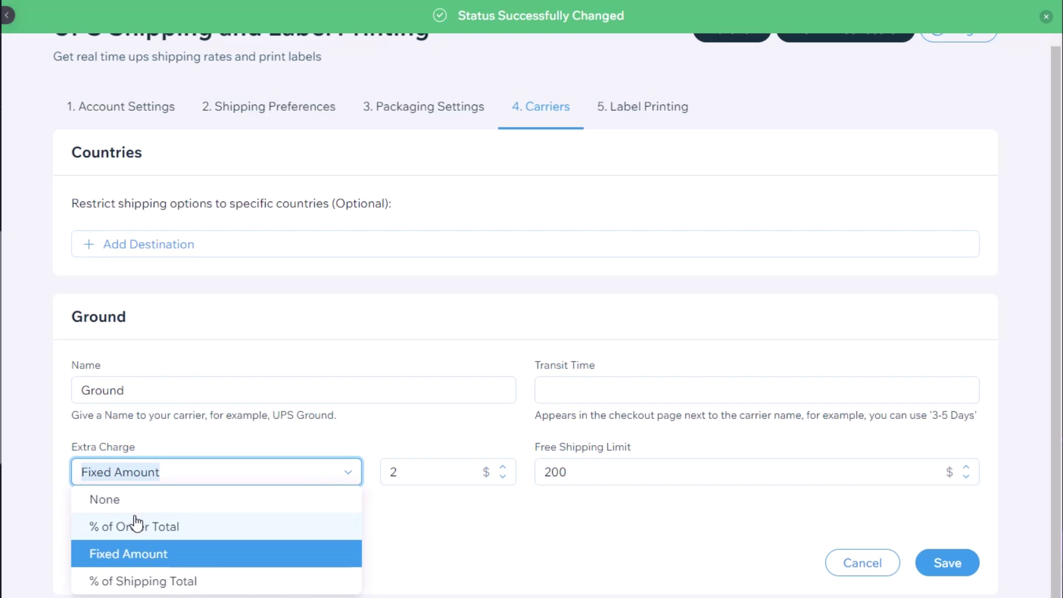
click(421, 416)
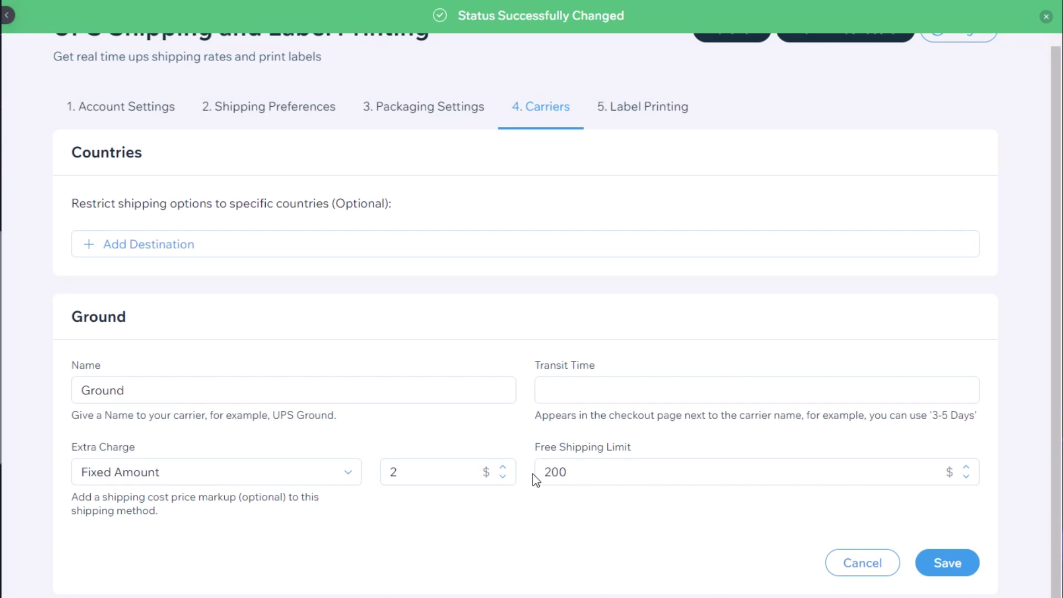
click(235, 481)
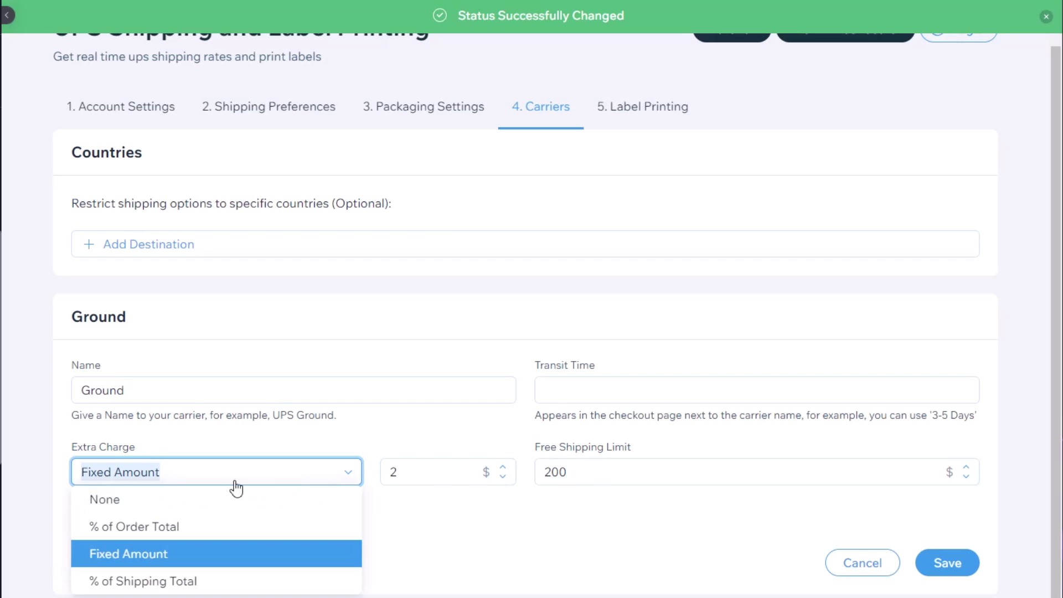
click(133, 500)
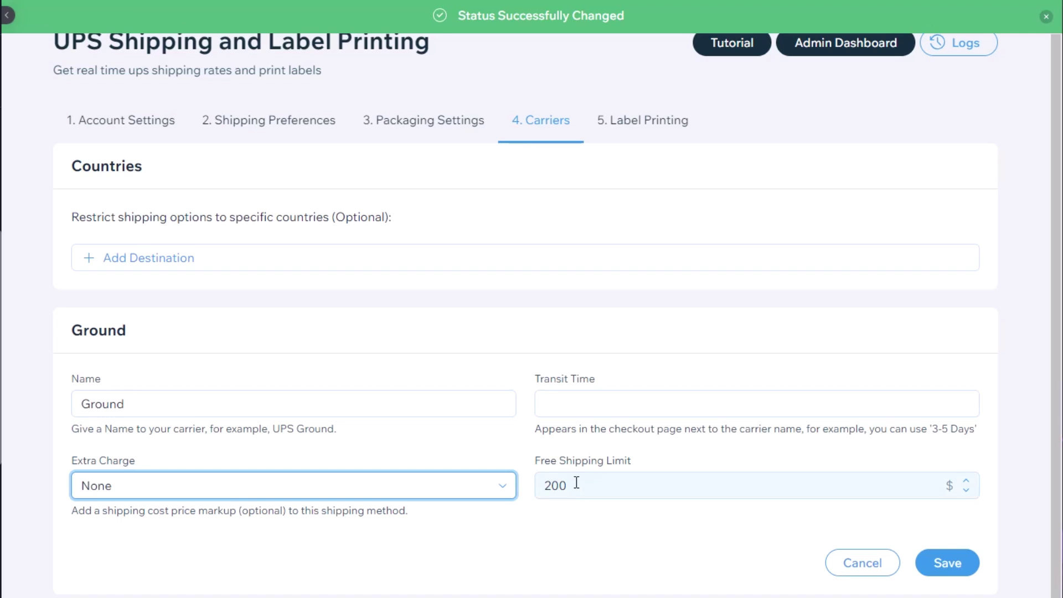
click(581, 404)
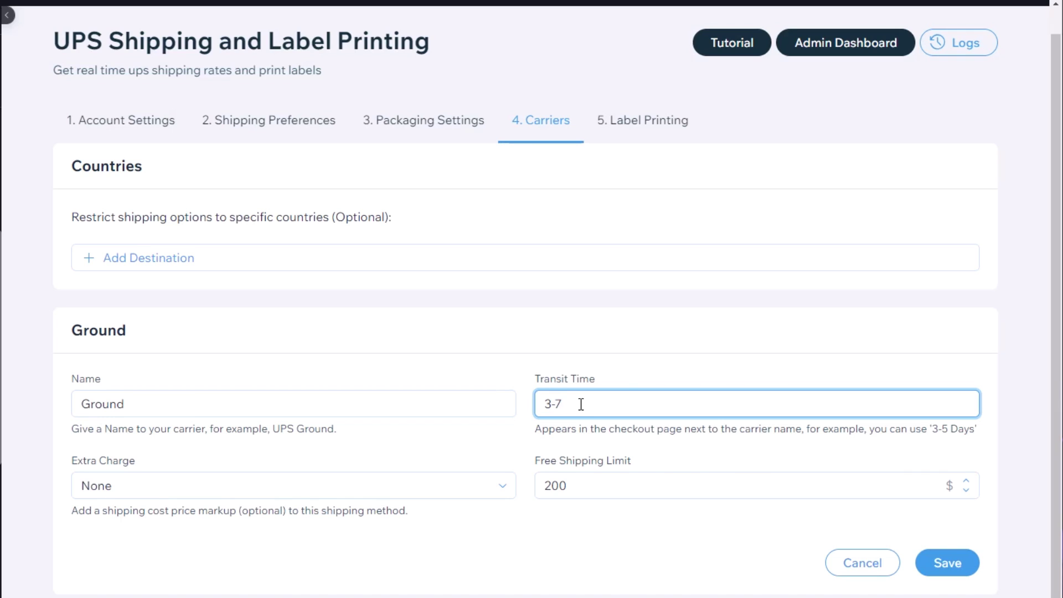
text(ays)
click(953, 566)
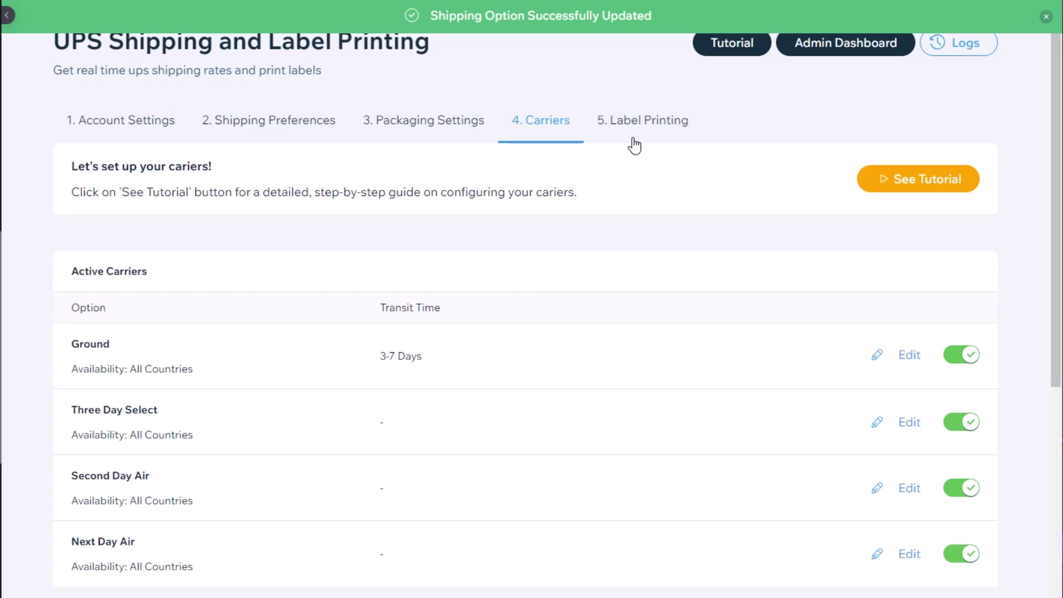
- Go to 5. Label Printing, which requires your own UPS account in Account Settings
click(649, 128)
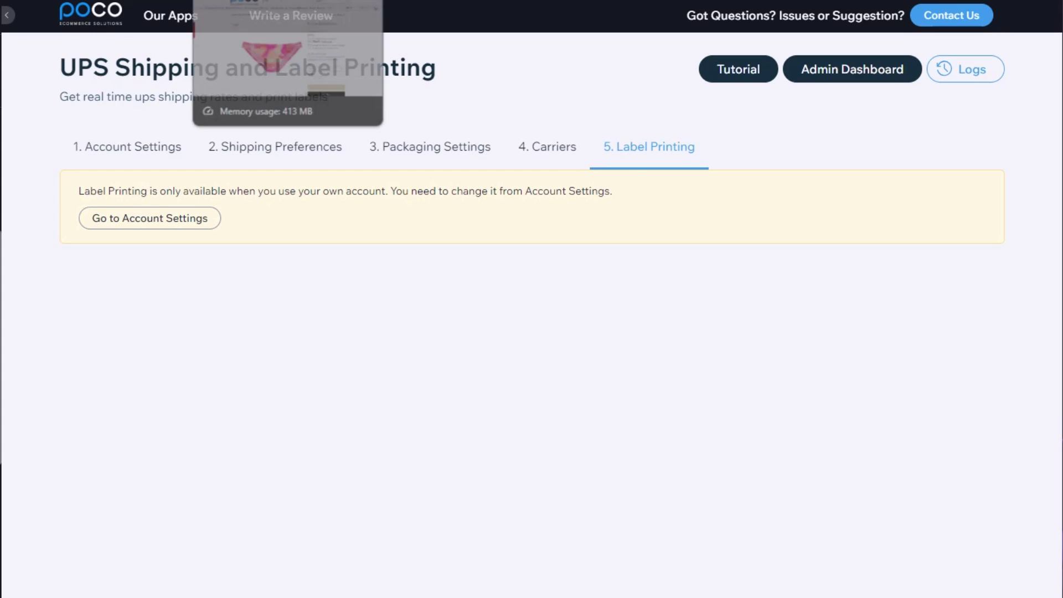
- Add a Small Tie Dye Bikini Bottom to the cart and list delivery rates, Ground $12.45 to Next Day Air $43.09
click(288, 1)
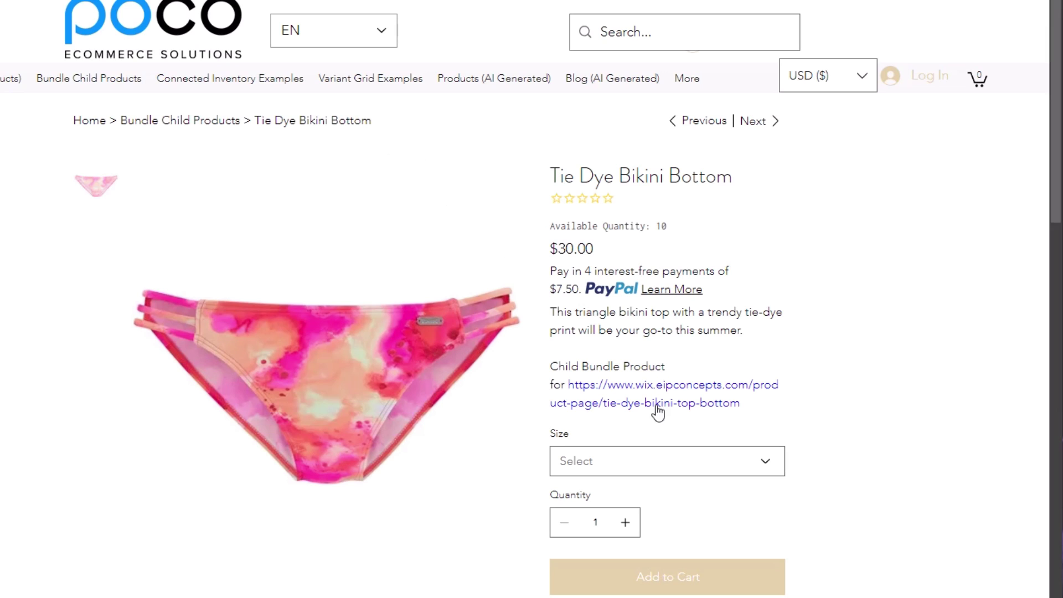
click(649, 465)
click(604, 500)
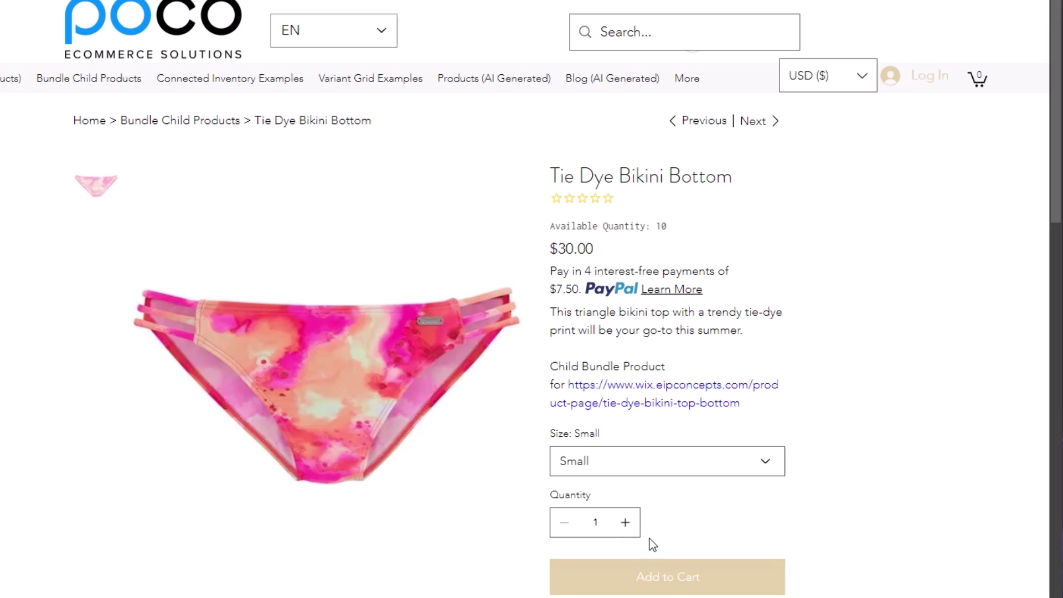
click(678, 591)
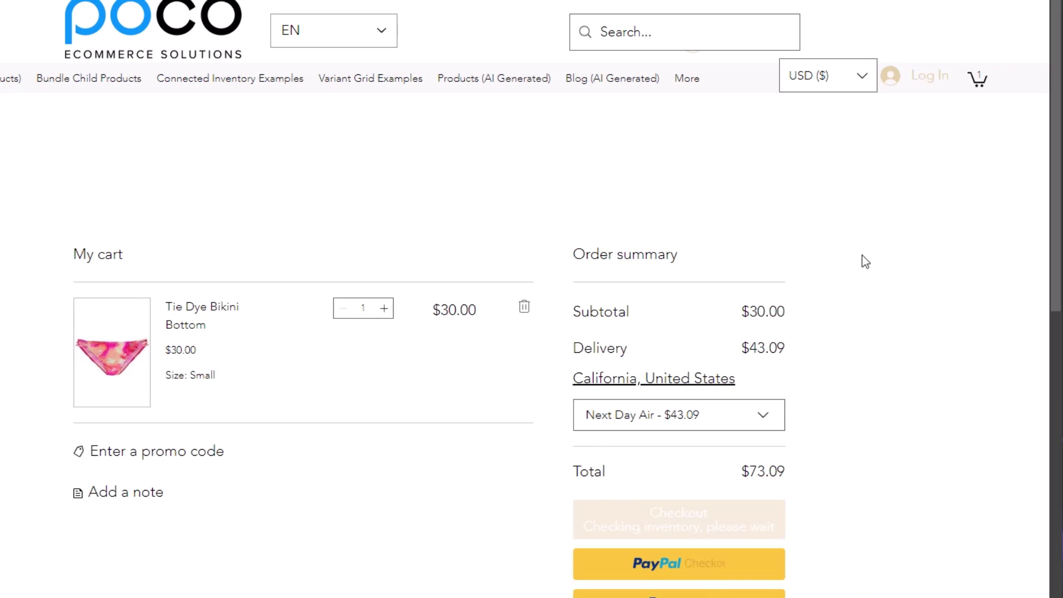
scroll(859, 317, down, 3)
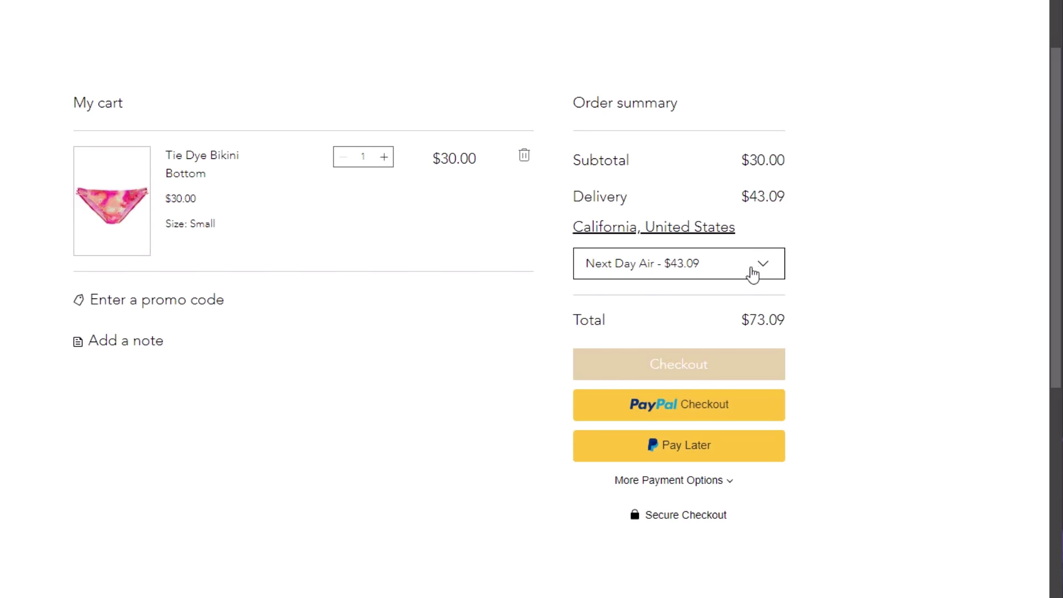
click(753, 272)
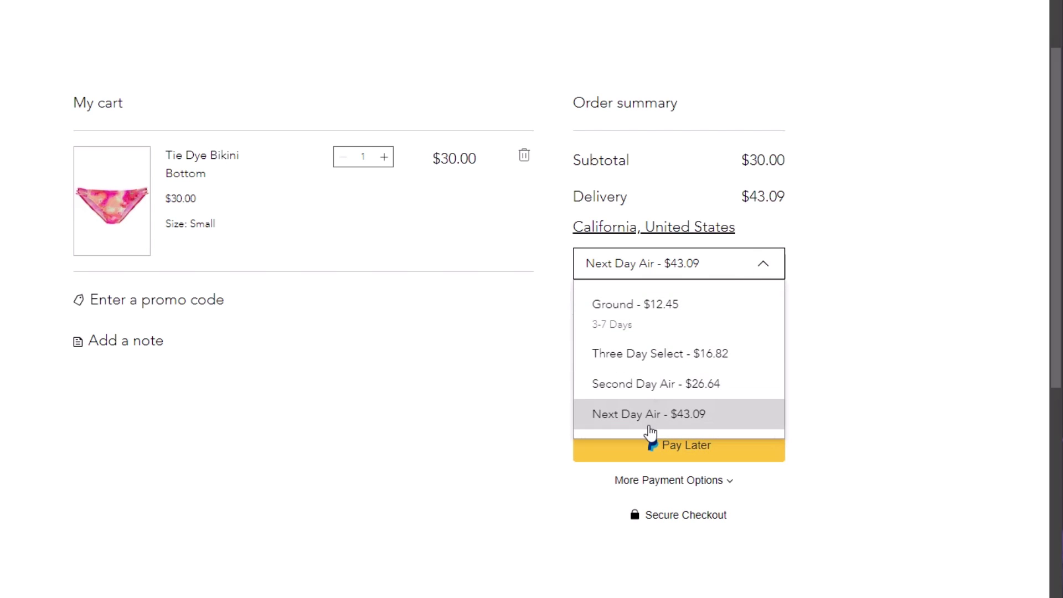
- Change the bikini bottom quantity to 7 for a $210.00 subtotal and compare delivery rates again
click(407, 219)
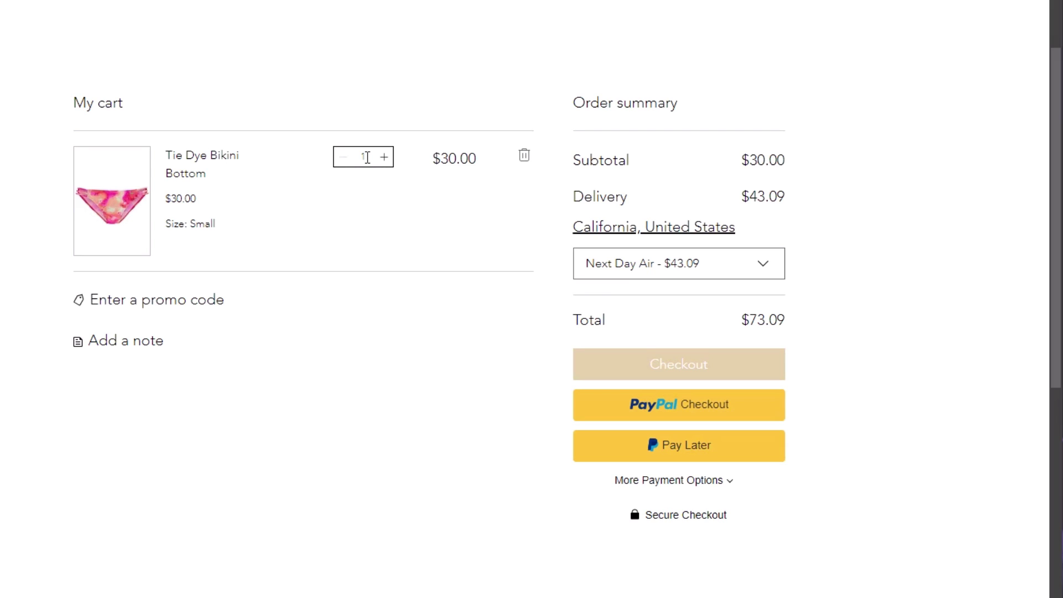
drag(371, 158, 358, 155)
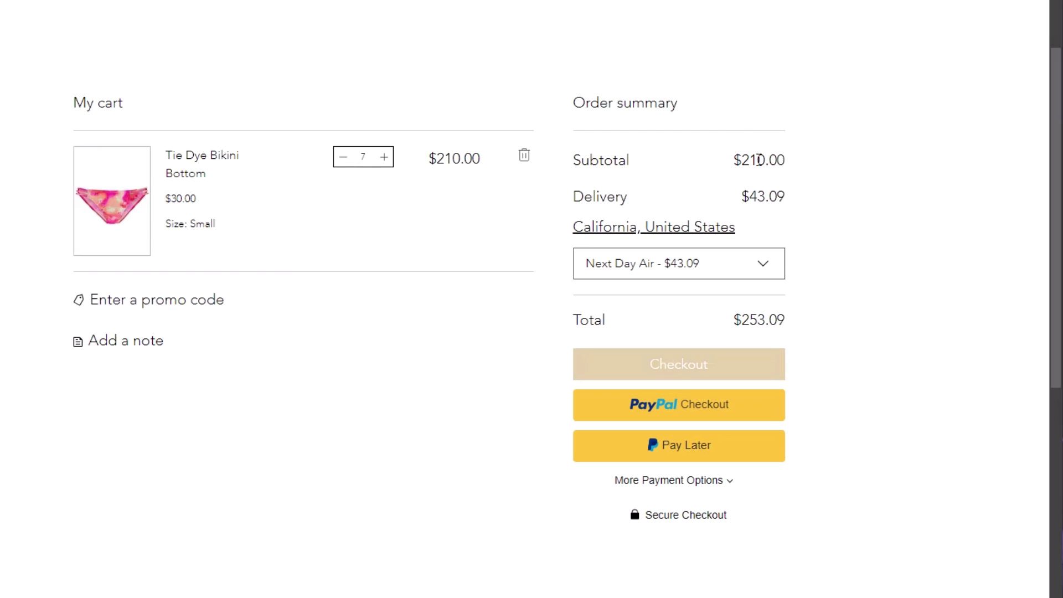
click(635, 270)
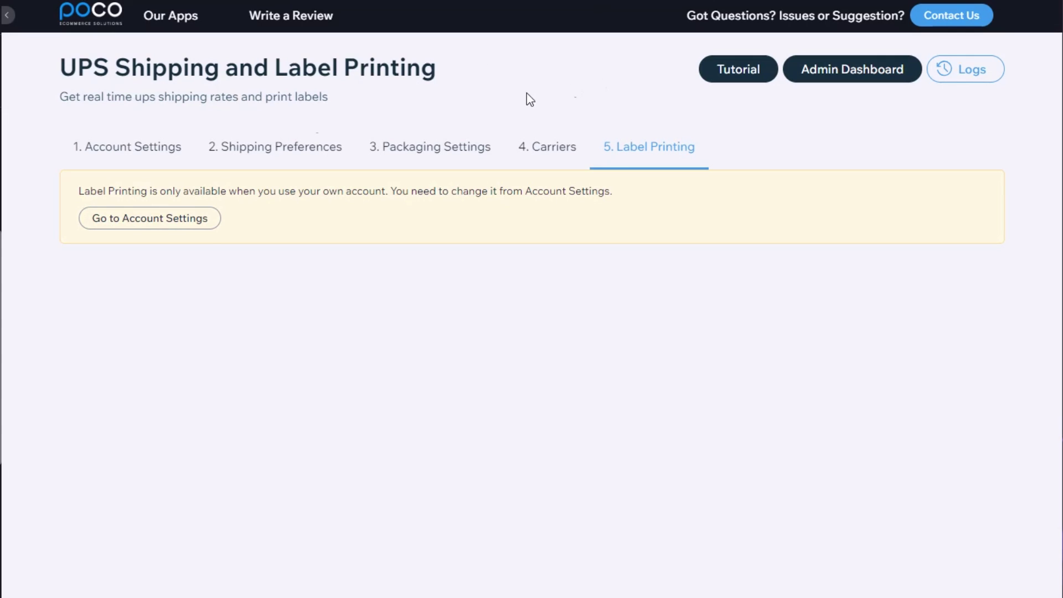
- Return to 1. Account Settings, showing PoCo's Account with the California 91001 commercial origin
click(172, 156)
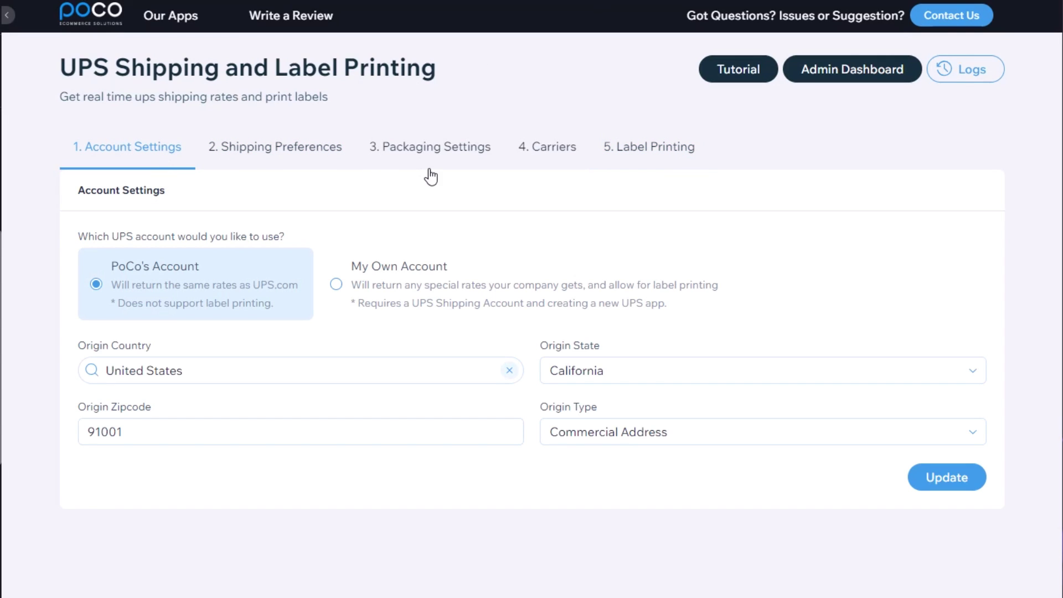